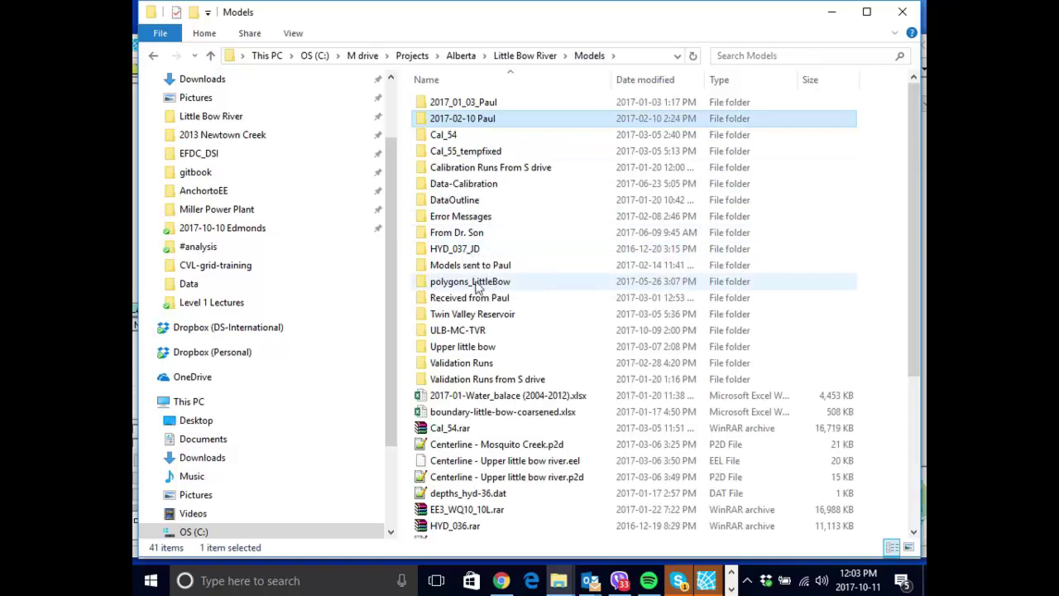
Open the Cal110 model folder inside ULB-MC-TVR
double_click(469, 330)
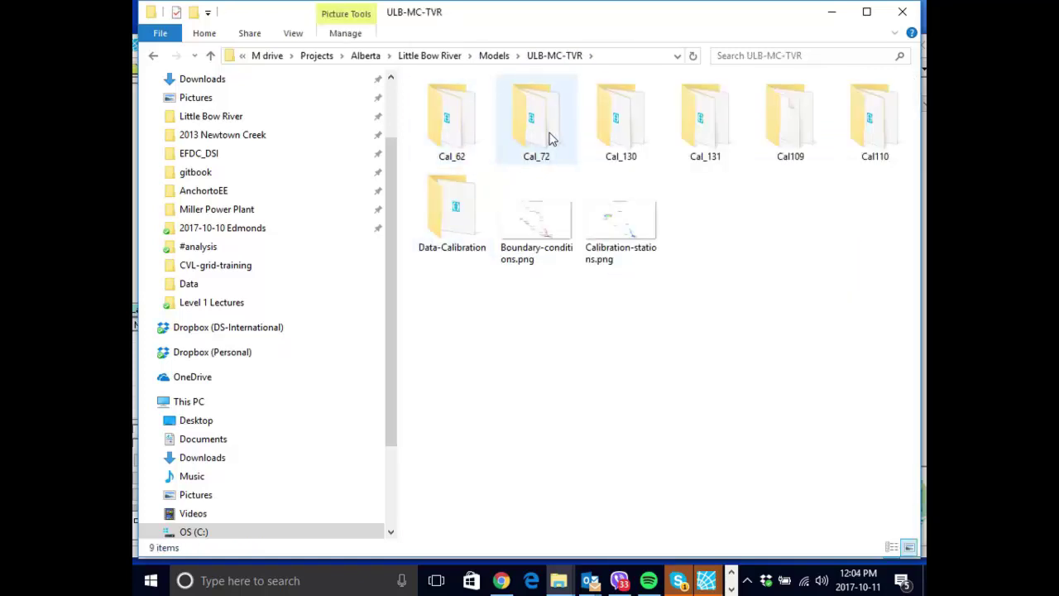
left_click(452, 138)
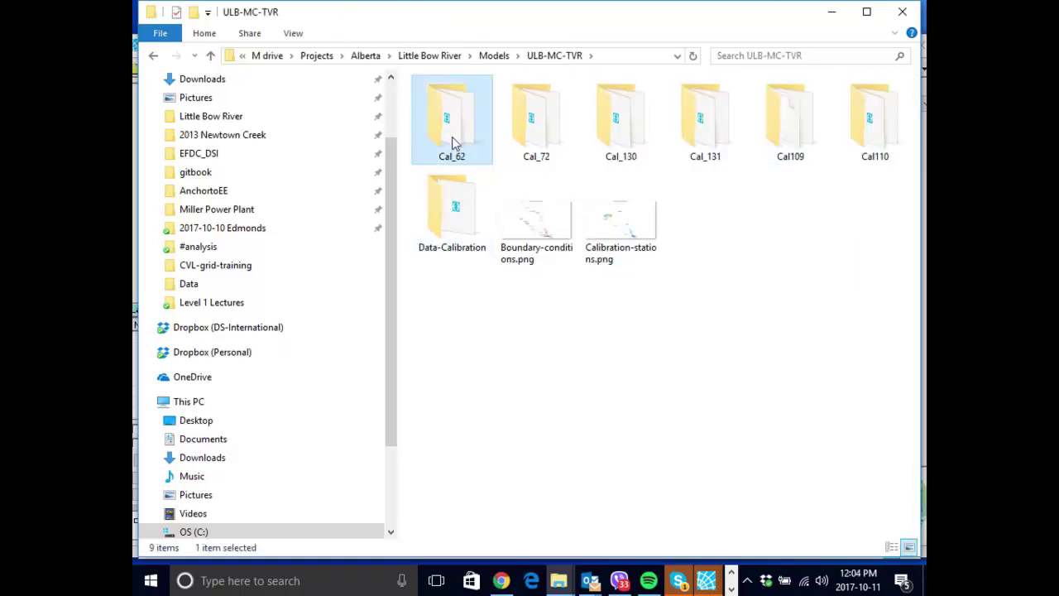
double_click(862, 132)
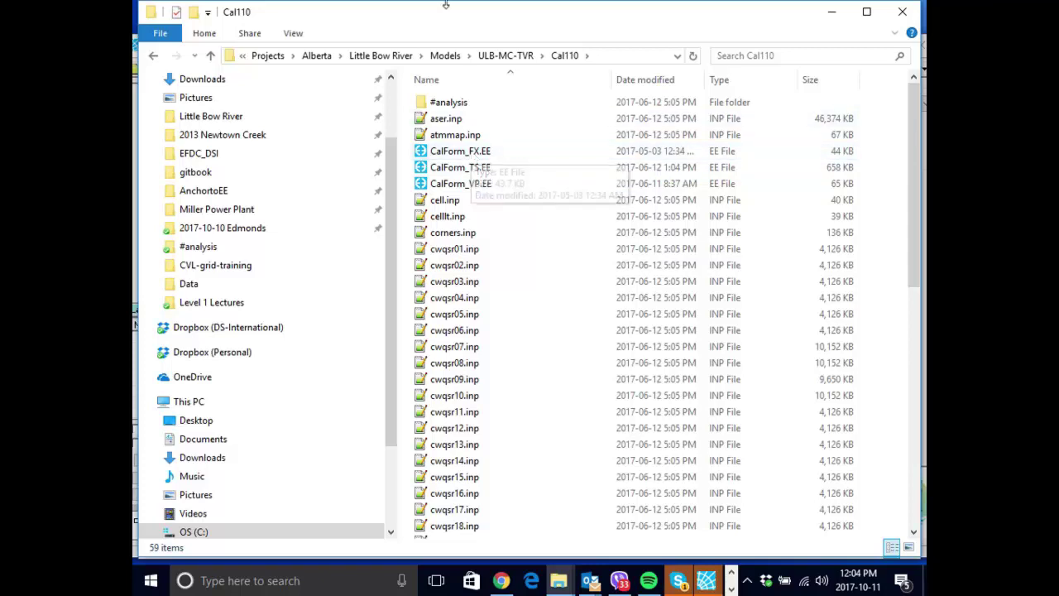
Examine the CalForm_TS.EE and CalForm_VP.EE files and the cwqsr input files in the Cal110 folder
left_click(488, 172)
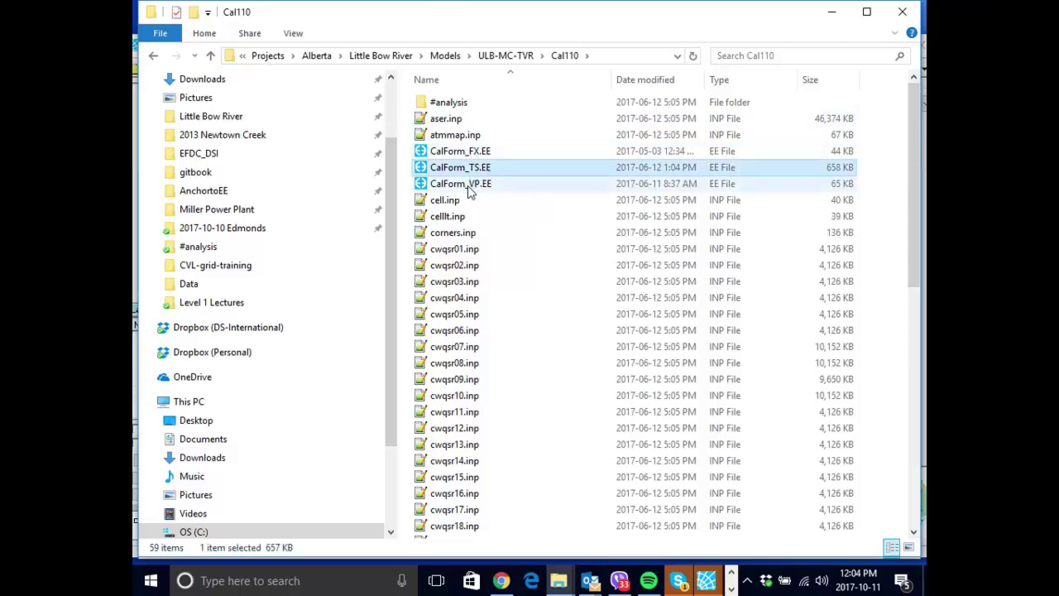
left_click(469, 188)
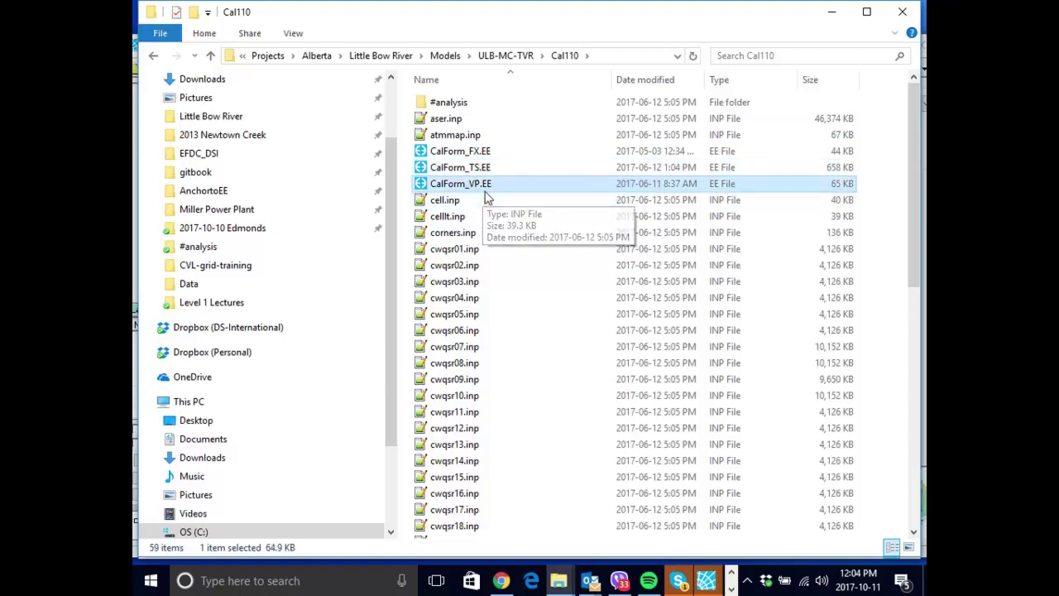
double_click(485, 190)
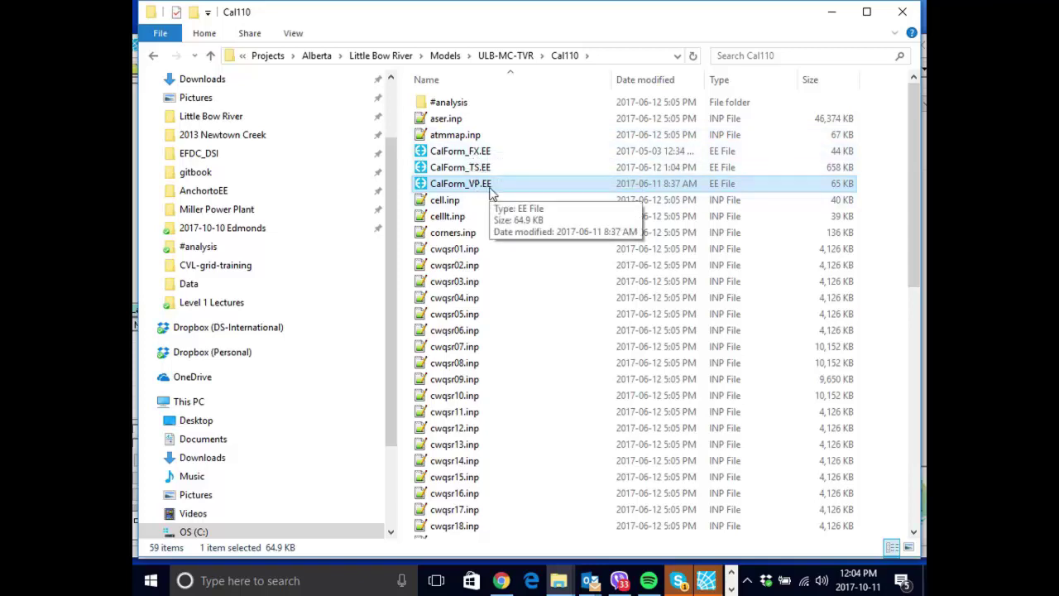
left_click(494, 252)
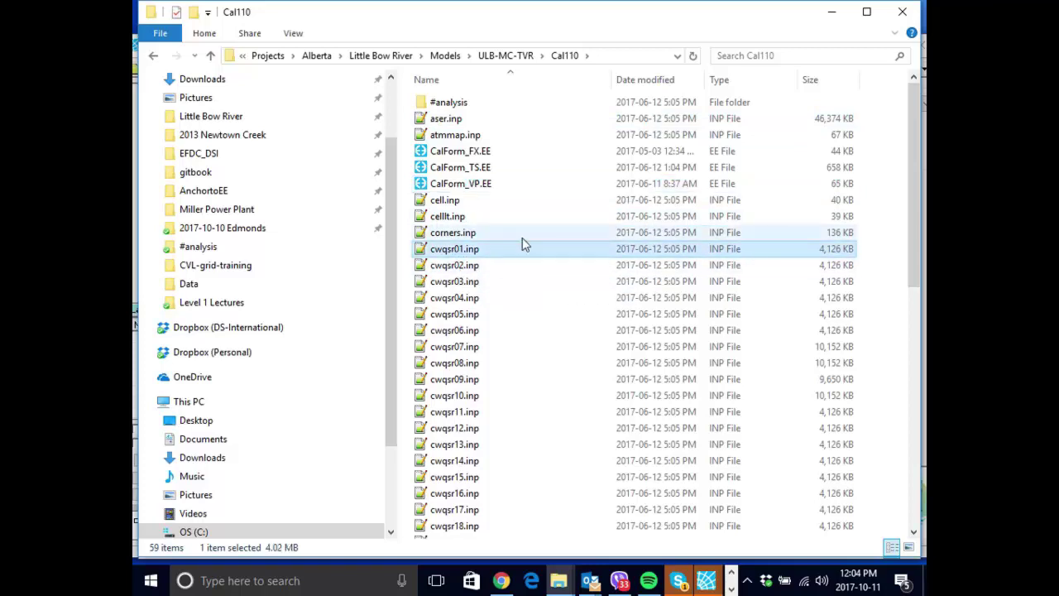
scroll(521, 238, "down", 1)
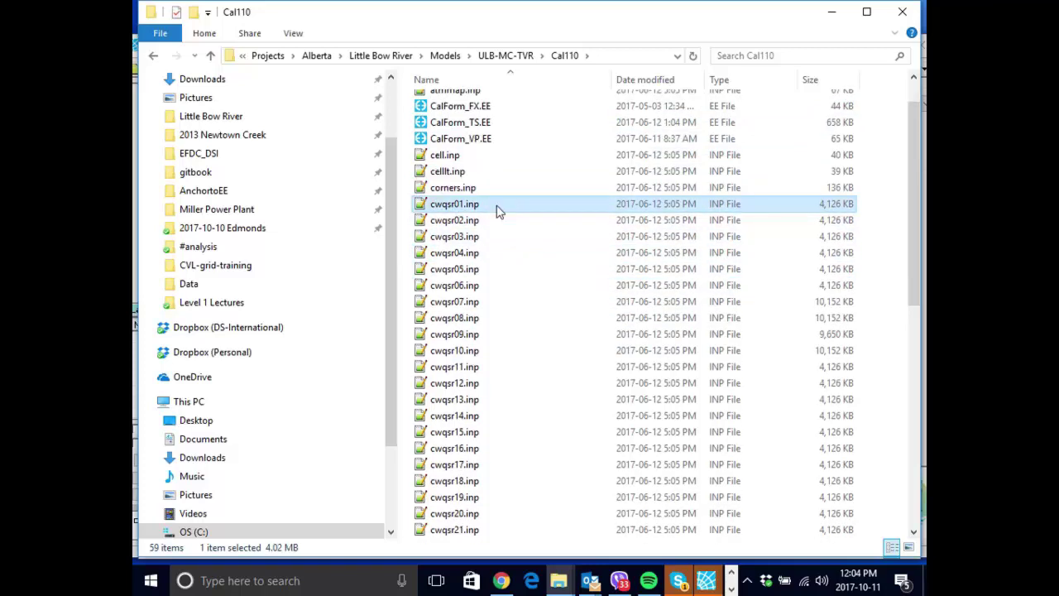
scroll(499, 212, "down", 1)
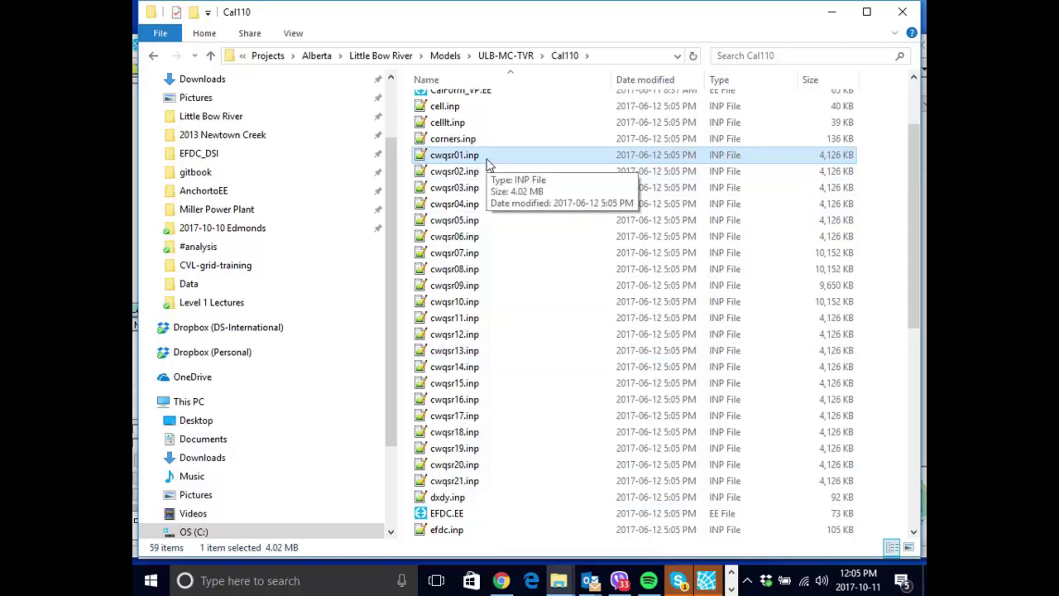
Open EFDC_LOG.EE from the Cal110 folder for editing in Notepad++
scroll(552, 303, "down", 1)
scroll(552, 302, "down", 2)
left_click(477, 401)
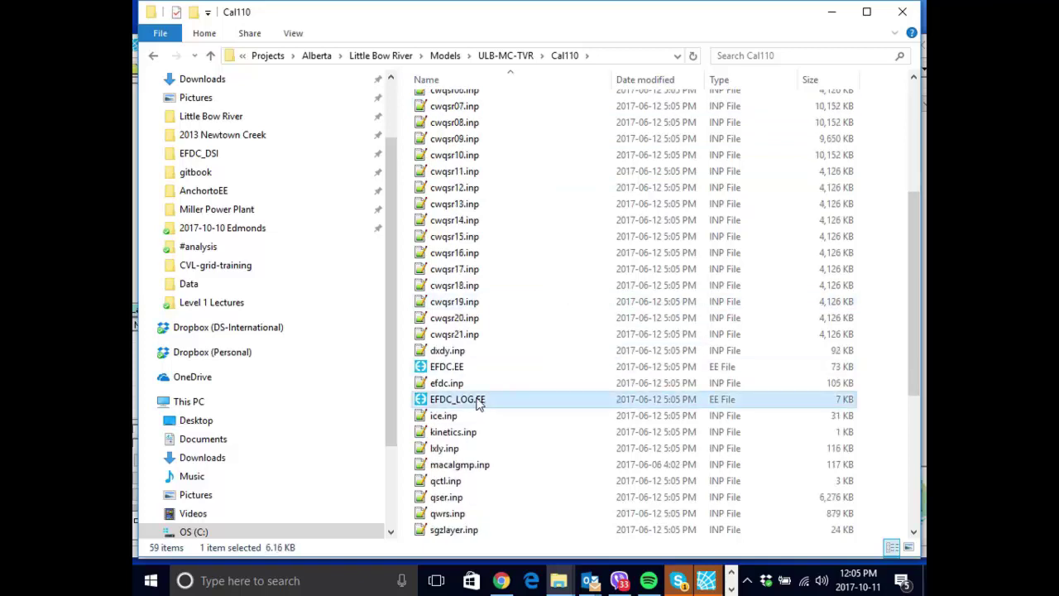
right_click(462, 403)
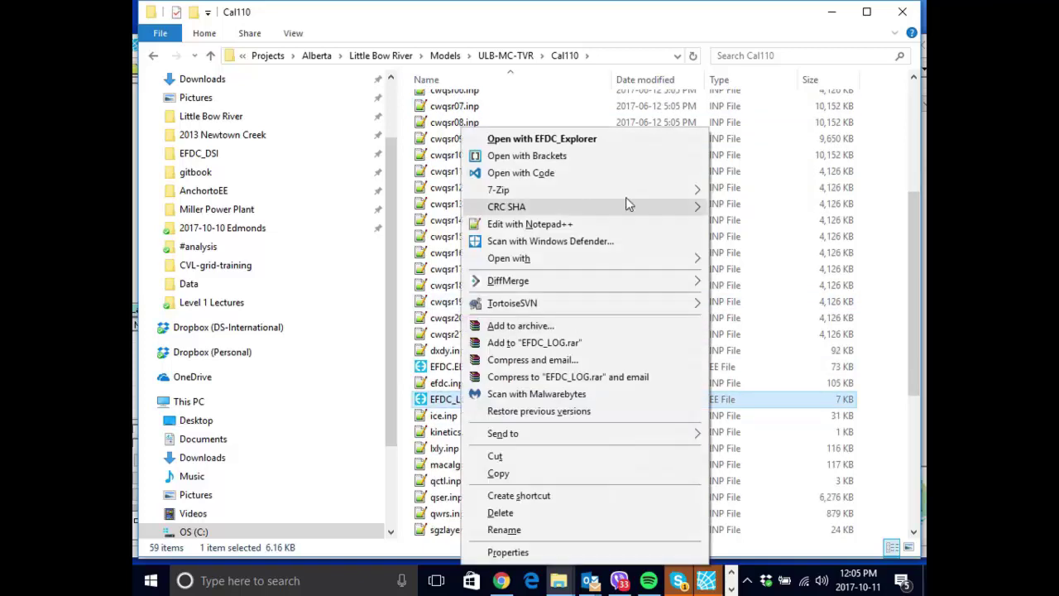
left_click(589, 218)
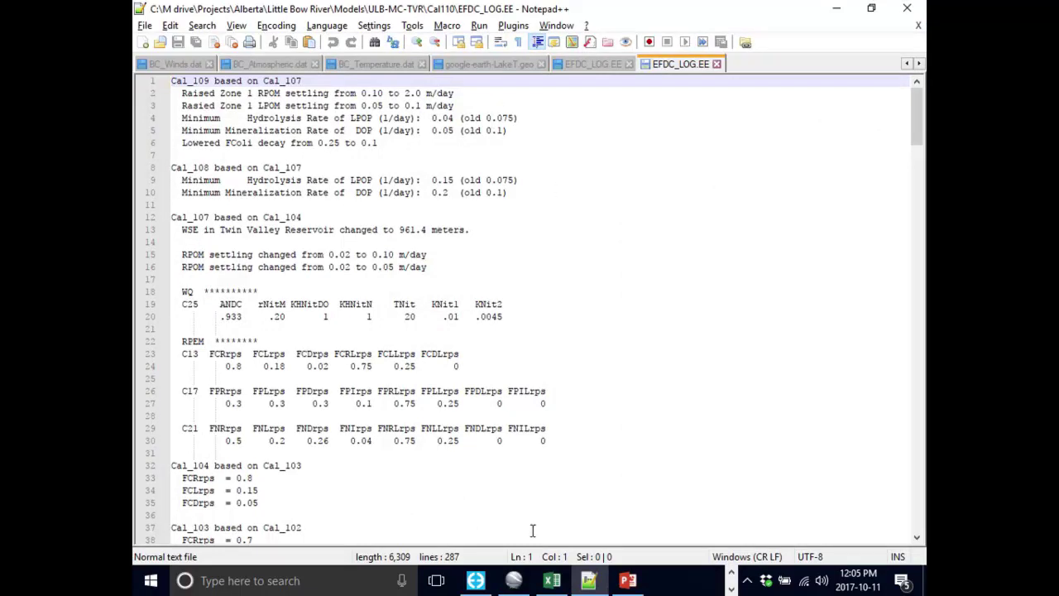
Read through the calibration run log down to the "Full 51 based on Full 50" entry and the entries just above it
scroll(524, 336, "down", 18)
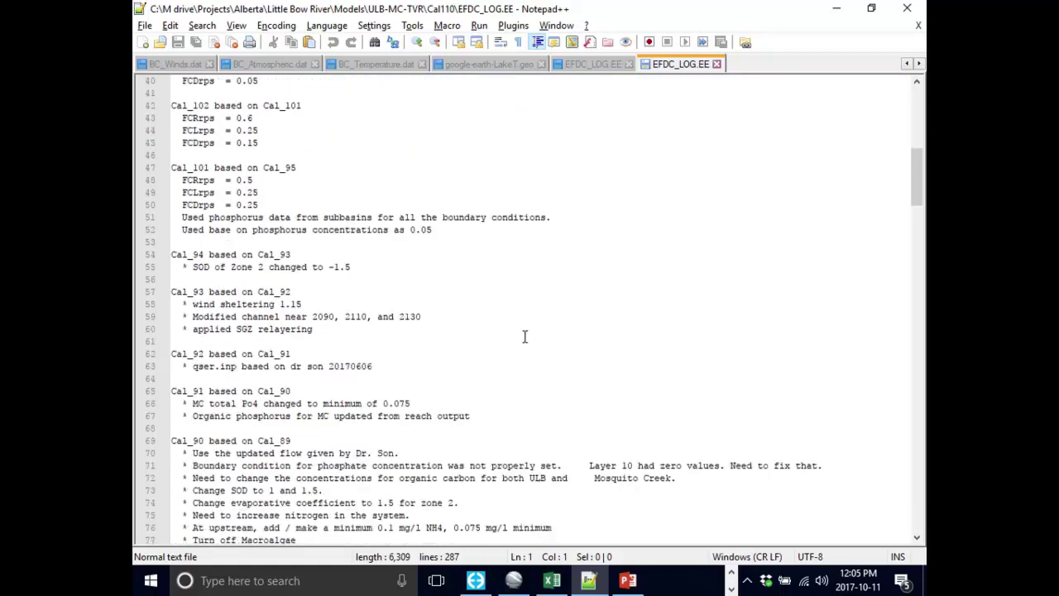
scroll(523, 336, "down", 5)
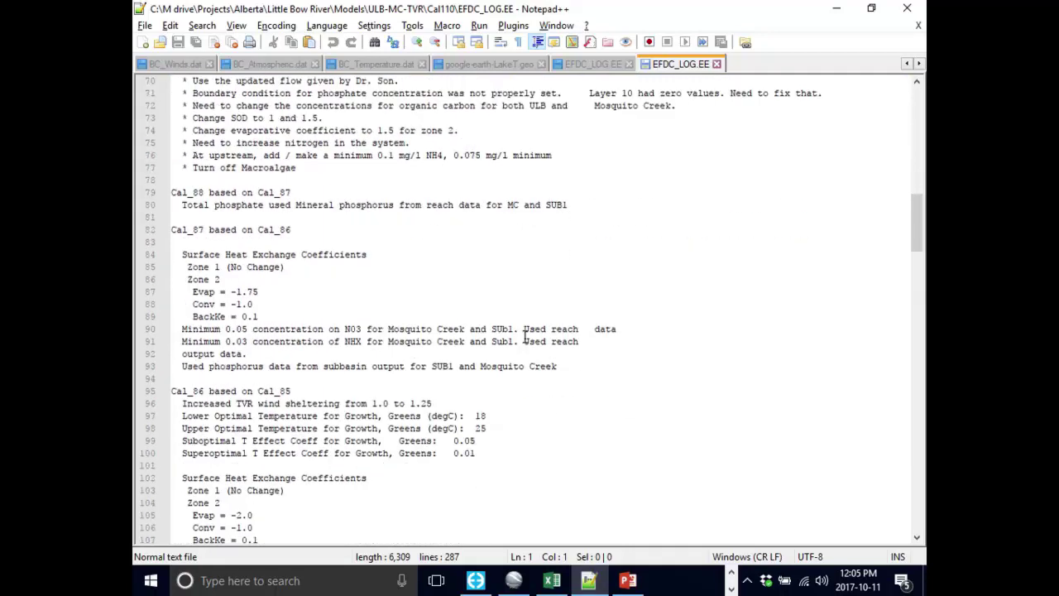
left_click(524, 341)
key("Page_Down")
key("Page_Down")
key("Page_Down")
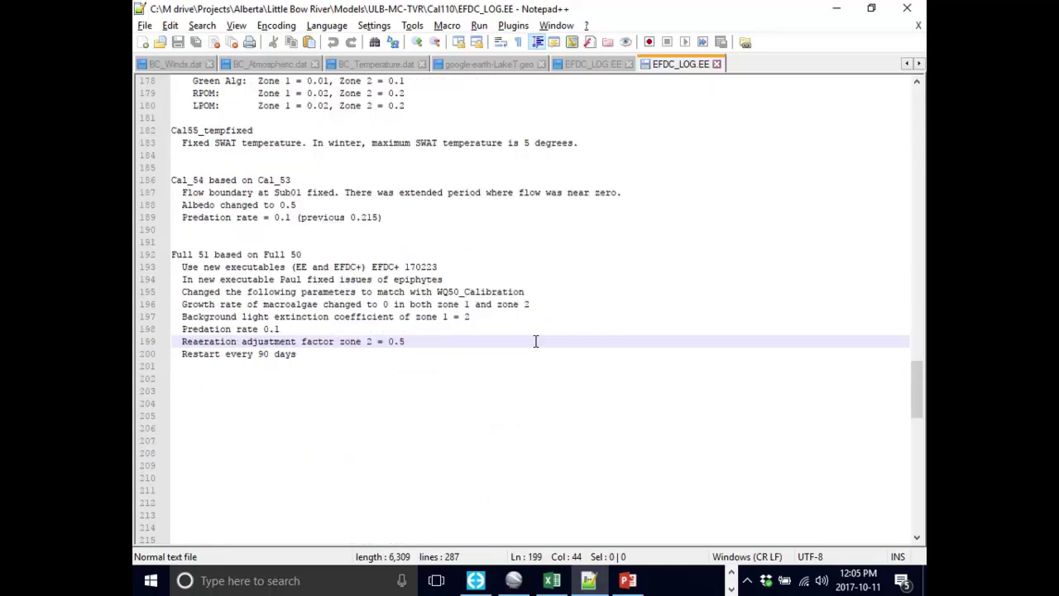
left_click(215, 256)
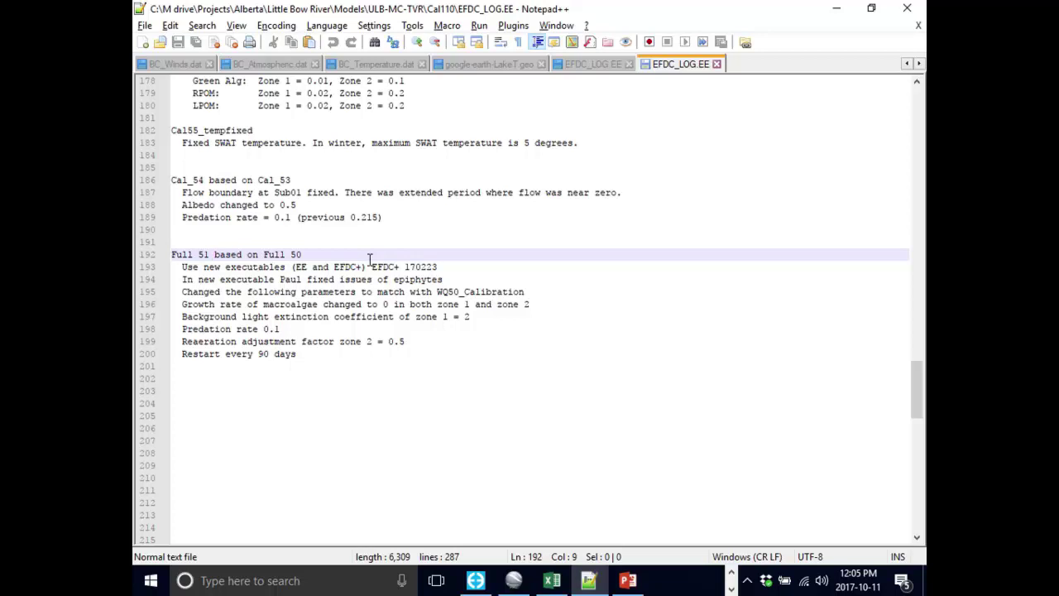
scroll(381, 273, "up", 2)
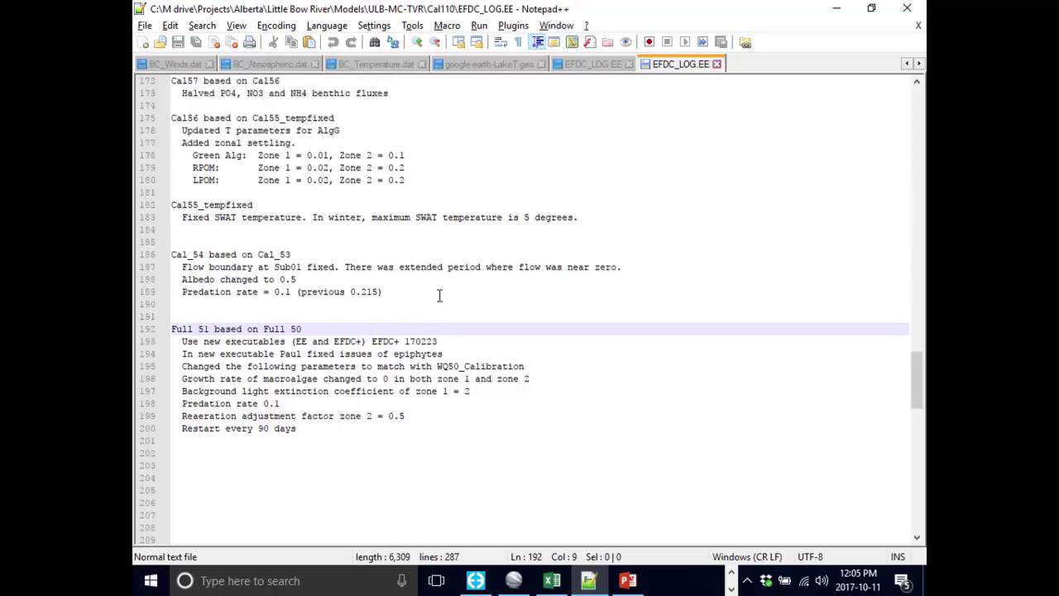
scroll(439, 295, "up", 1)
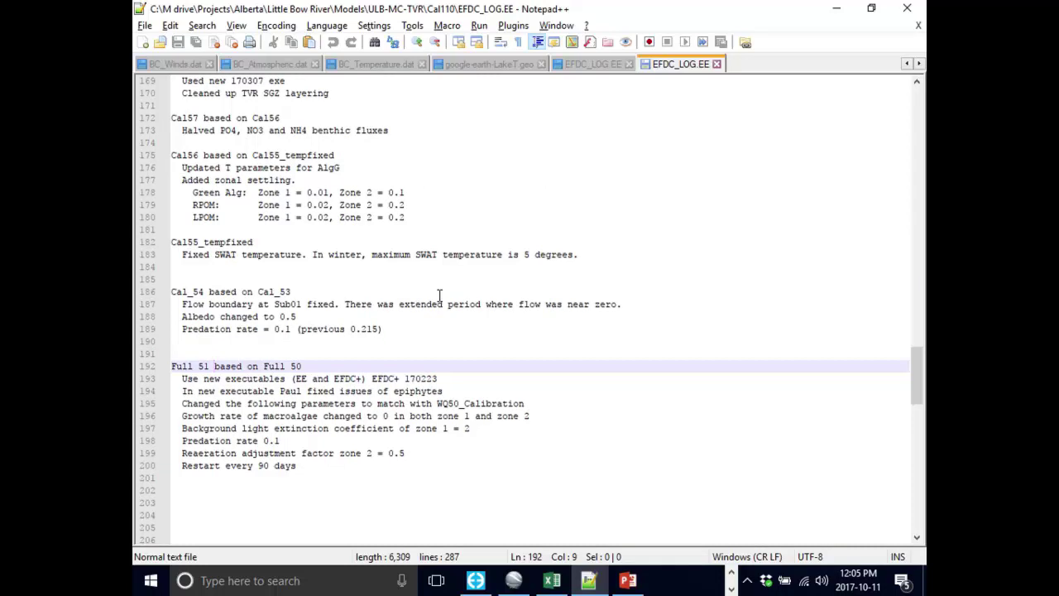
Switch to EFDC_Explorer and view the Run Log/Notes area in the model description
left_click(476, 579)
left_click(271, 209)
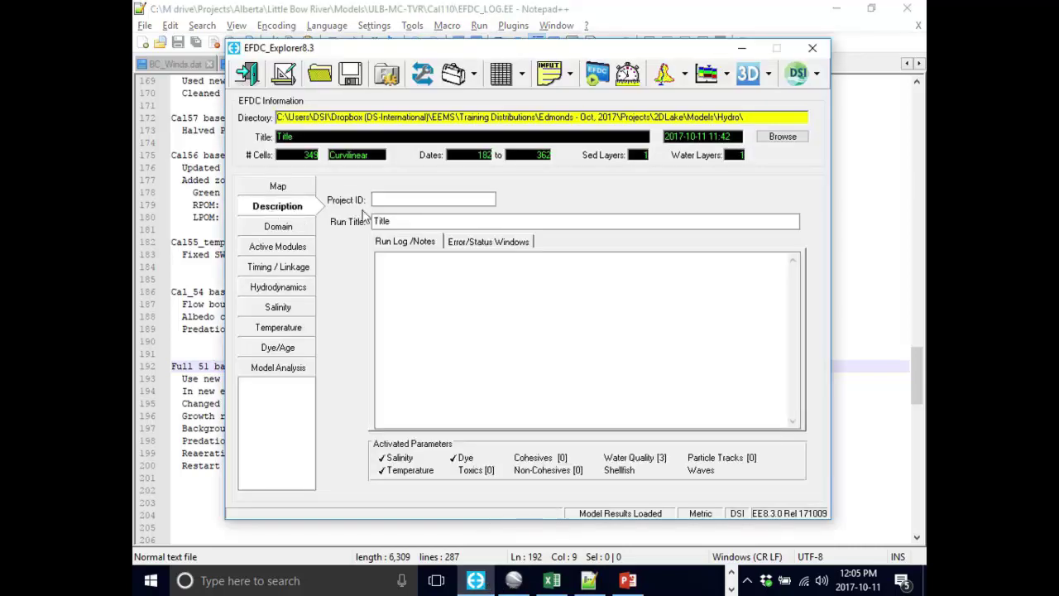
left_click(448, 263)
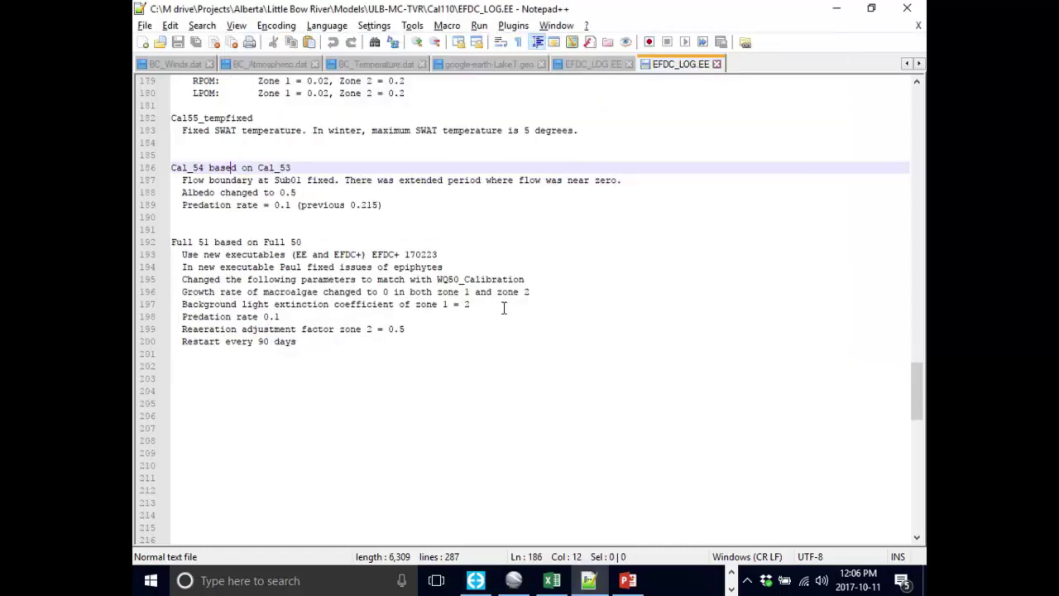
Minimize Notepad++ and EFDC_Explorer, and look over the full list of Cal110 input files
left_click(839, 10)
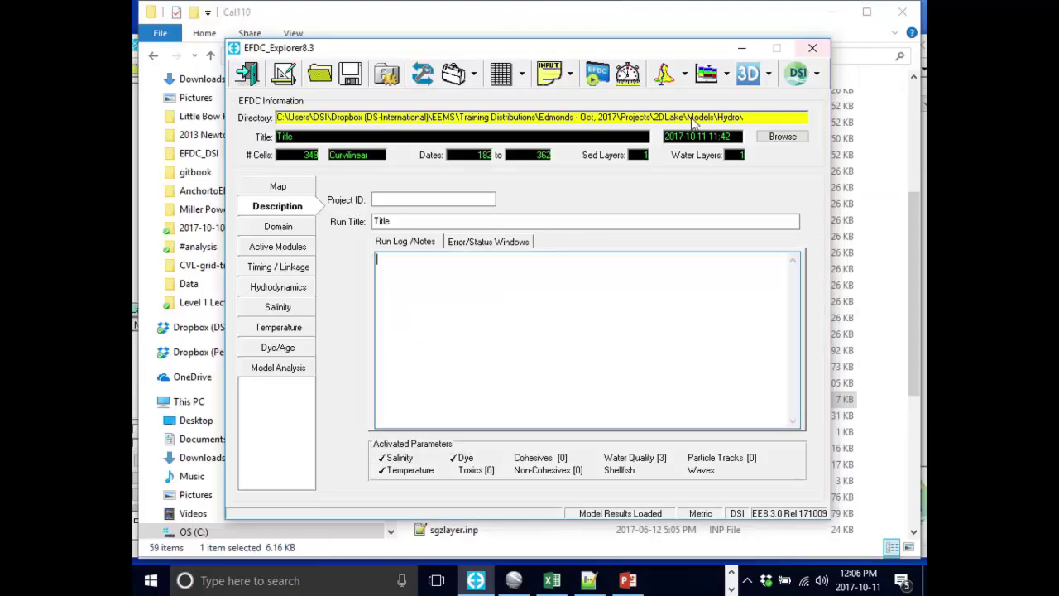
left_click(741, 48)
scroll(571, 273, "up", 1)
scroll(567, 287, "down", 7)
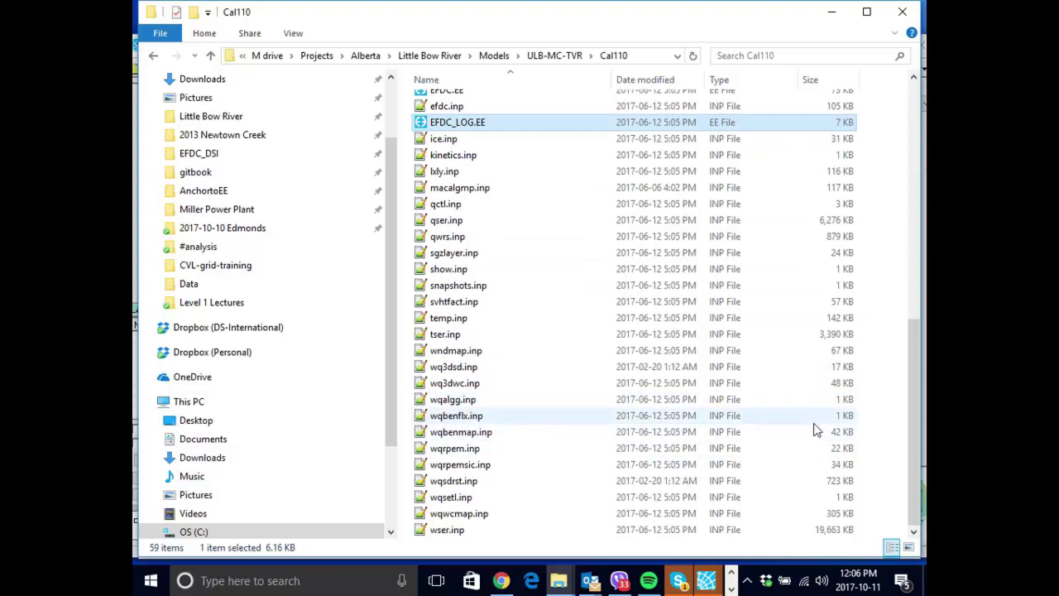
scroll(879, 405, "up", 1)
scroll(878, 405, "up", 10)
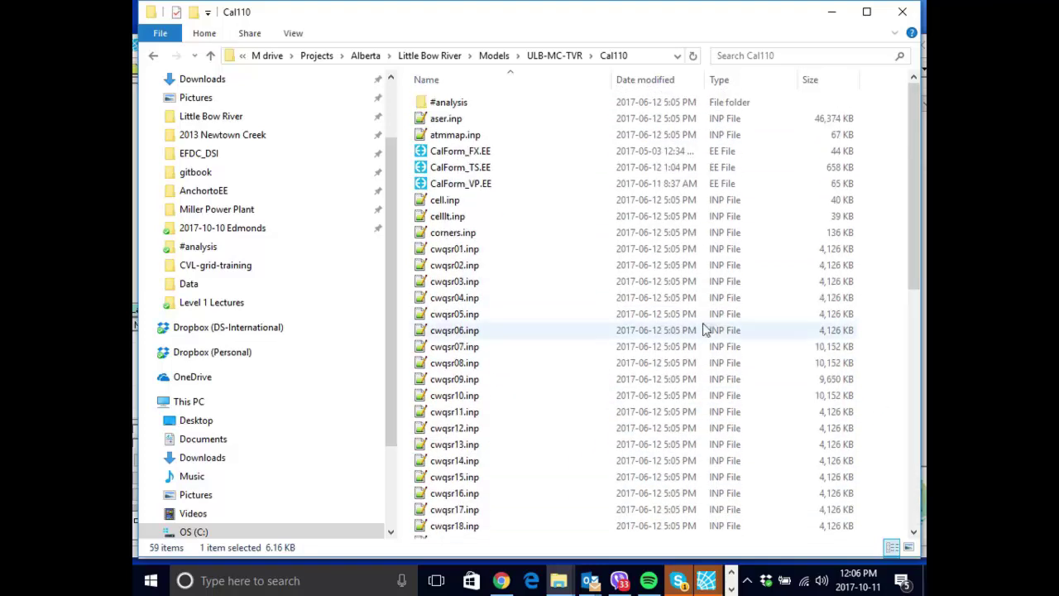
Open atmmap.inp from the Cal110 folder in Notepad++
left_click(455, 138)
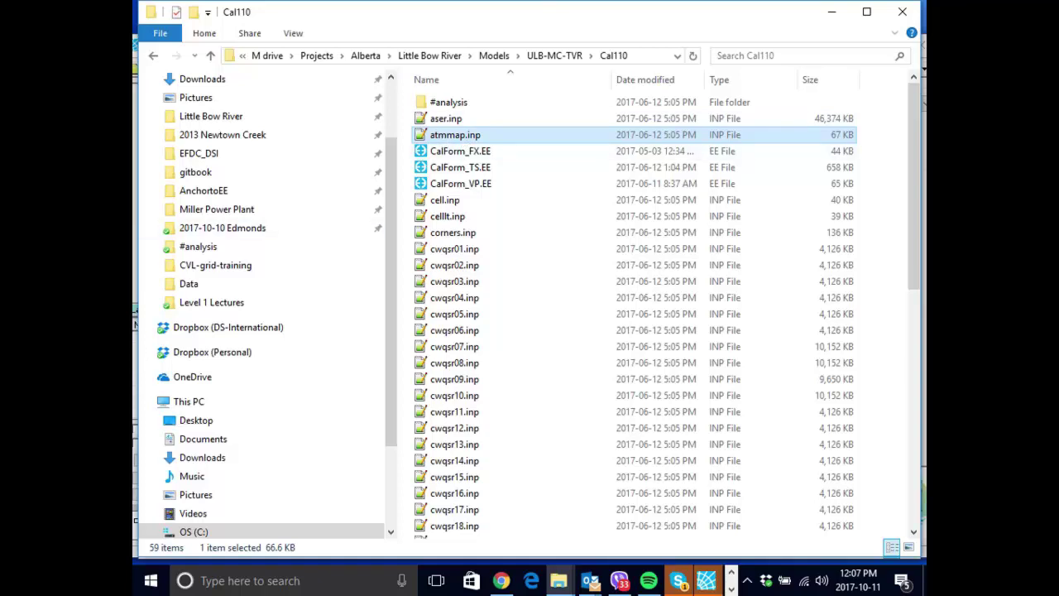
double_click(468, 135)
right_click(471, 135)
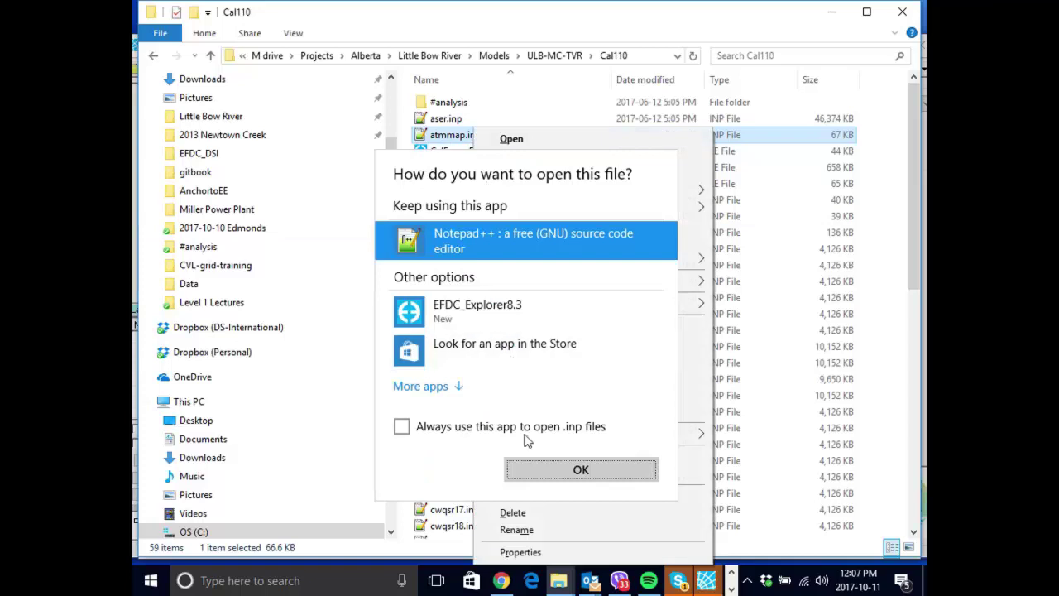
left_click(548, 469)
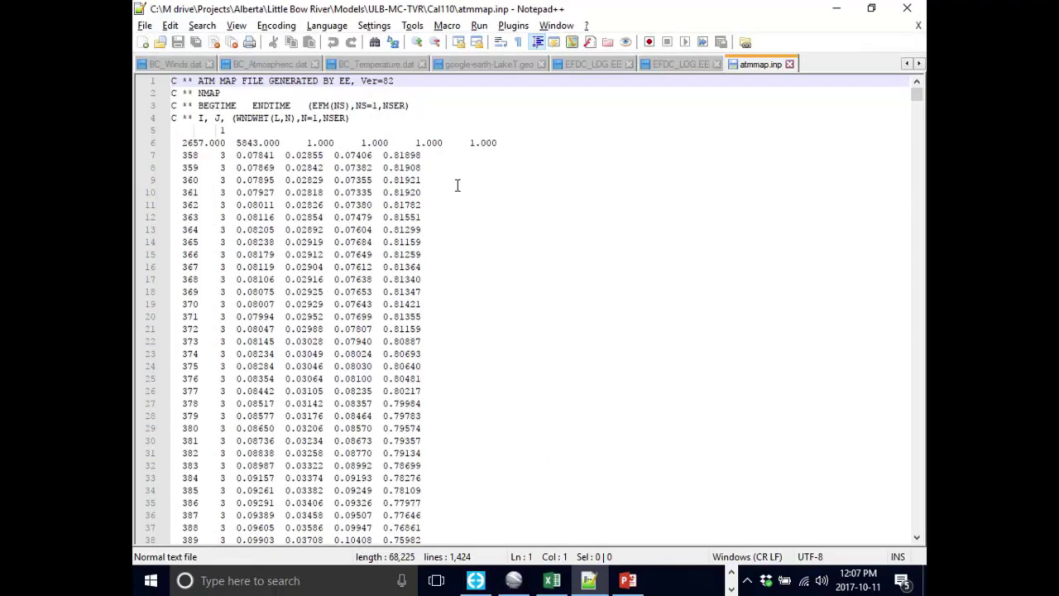
Examine the cell indices and the four weighting values in the first data row of atmmap.inp, and minimize the editor
left_click(215, 155)
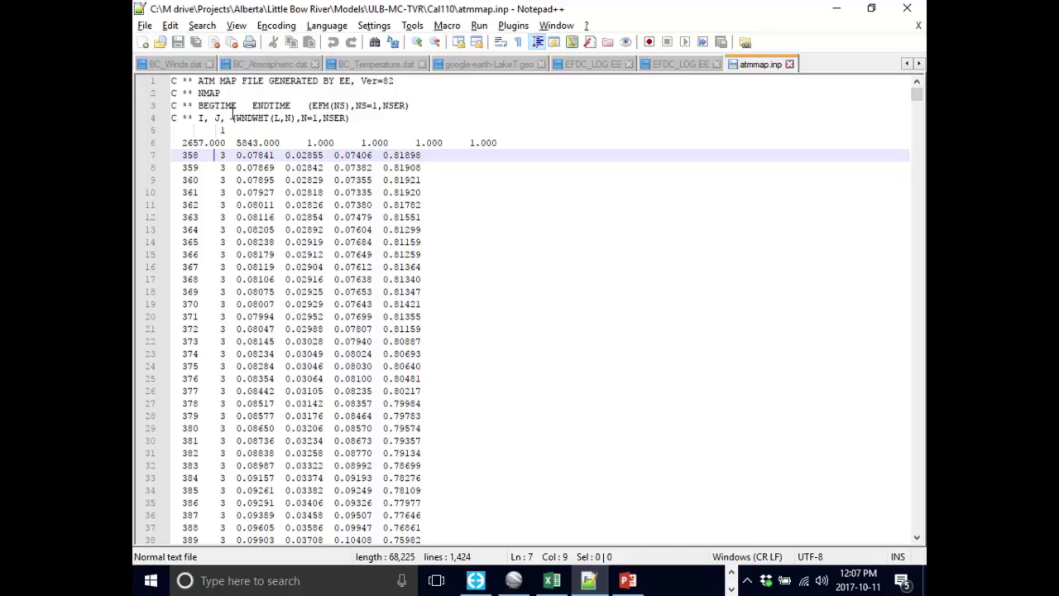
left_click(247, 156)
left_click(296, 155)
left_click(362, 156)
left_click(398, 155)
left_click(835, 8)
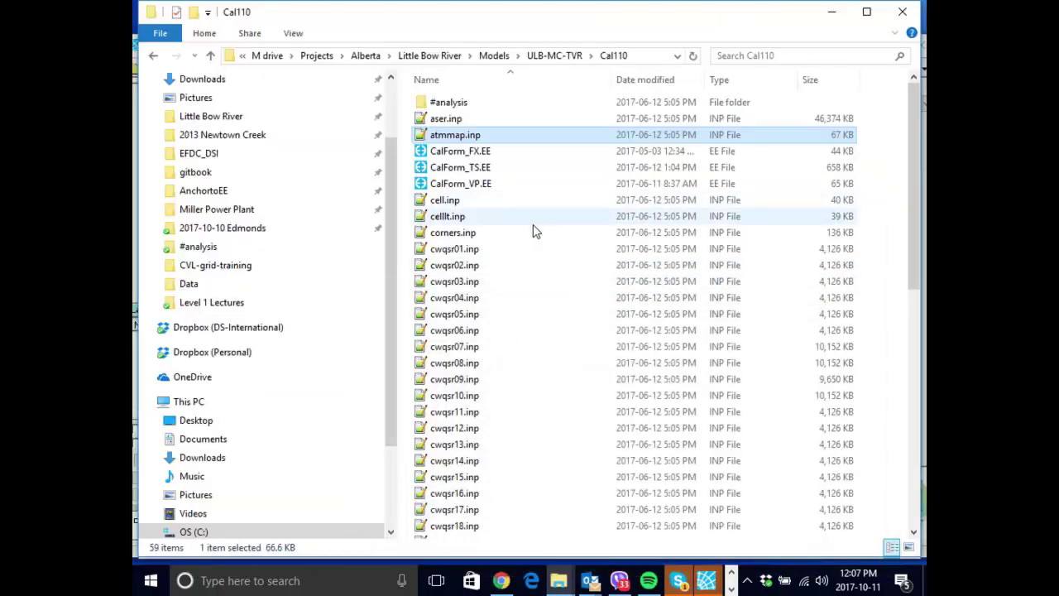
Find EFDC.EE in the Cal110 folder and open it for editing in Notepad++
key("Down")
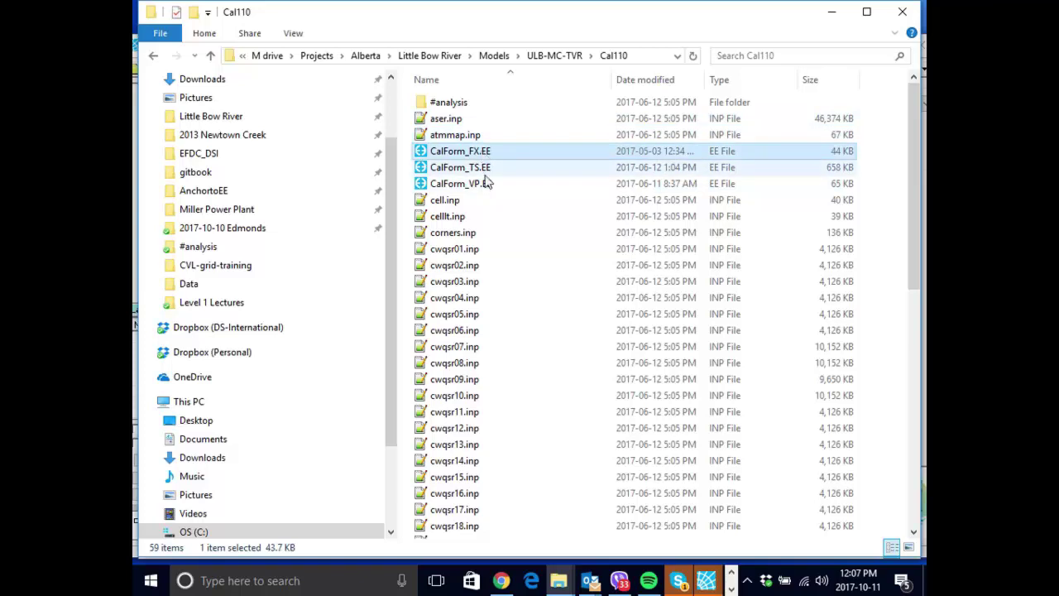
left_click(486, 184)
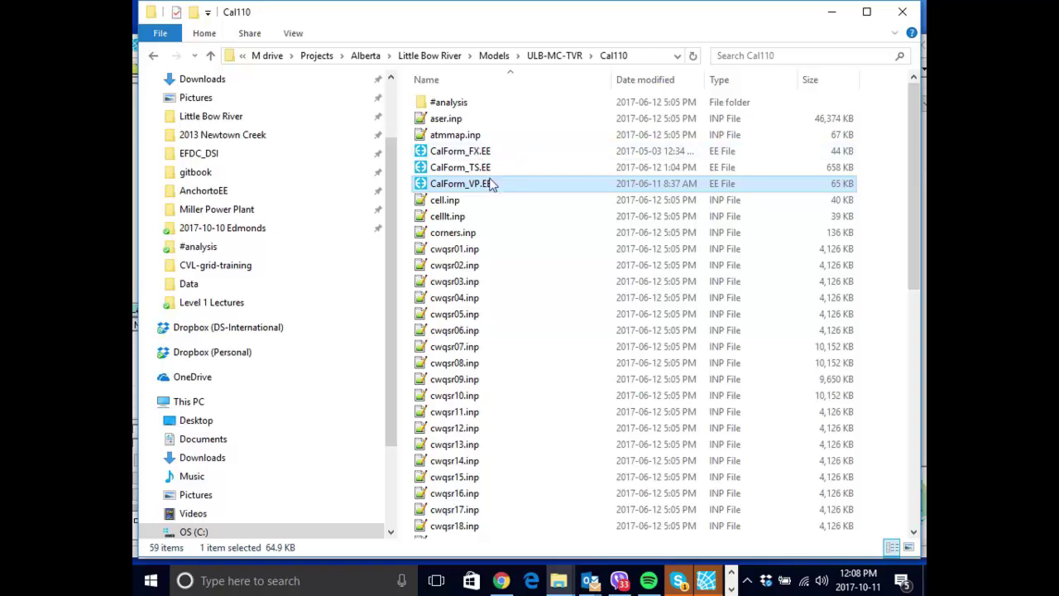
scroll(541, 310, "down", 4)
scroll(544, 315, "up", 2)
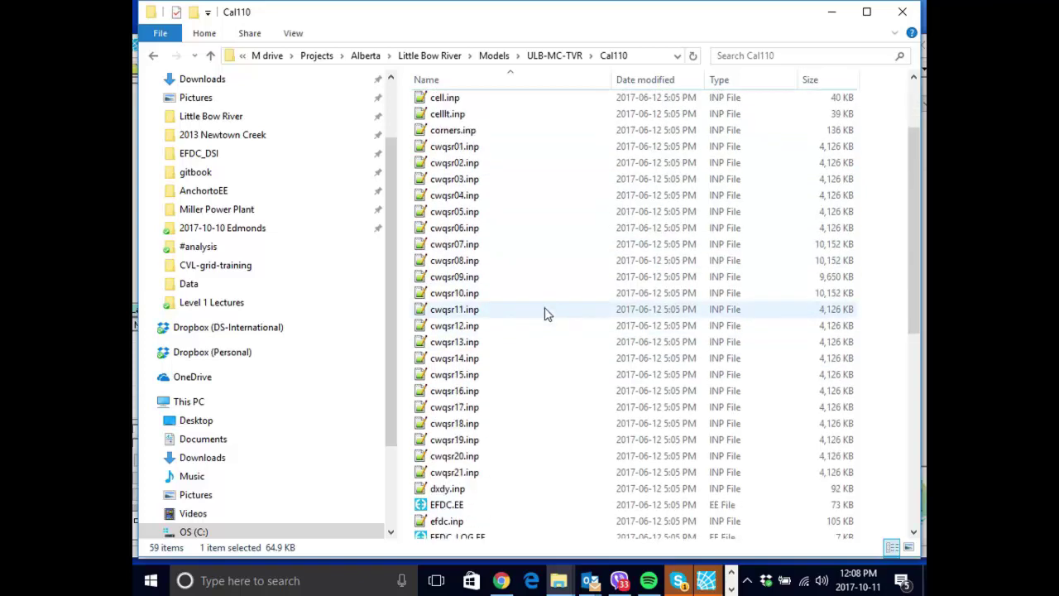
scroll(544, 311, "down", 3)
left_click(455, 372)
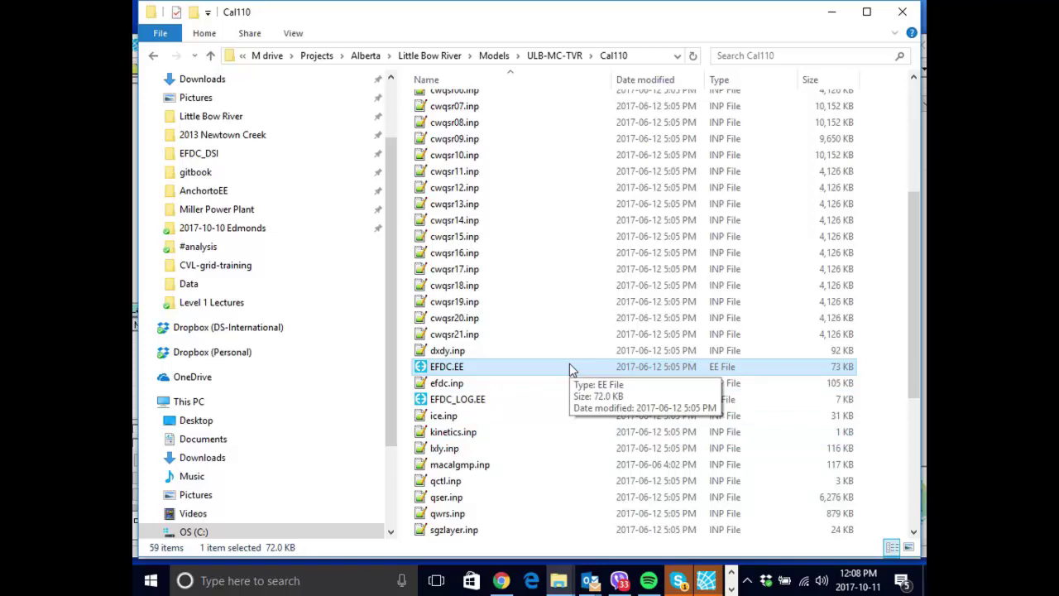
right_click(443, 372)
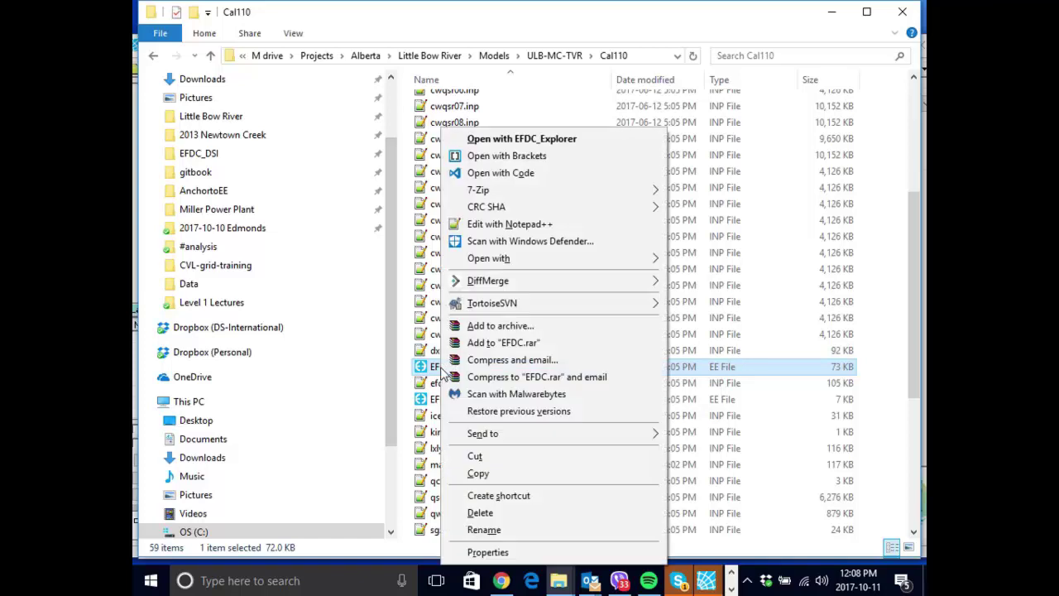
left_click(573, 225)
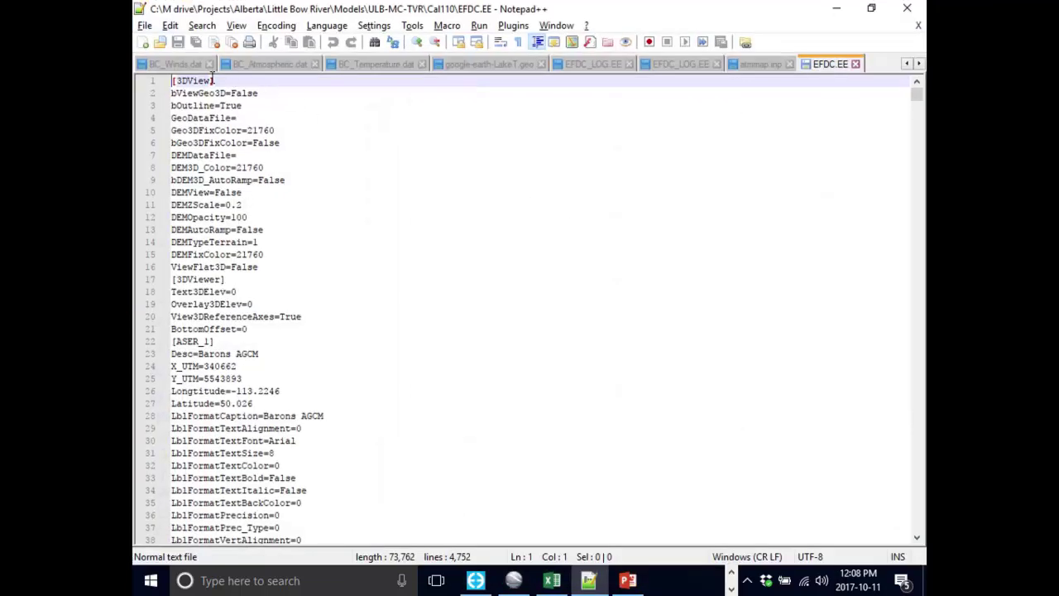
Examine the [3DView] heading and the 3D view settings listed beneath it down to BottomOffset in EFDC.EE
left_click_drag(213, 81, 277, 208)
left_click(276, 208)
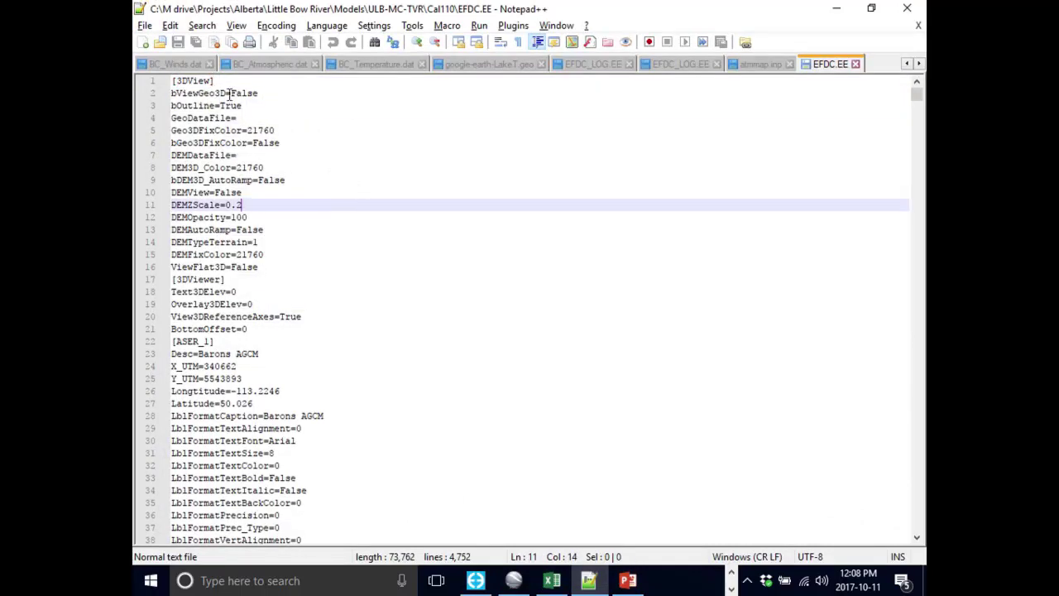
left_click_drag(214, 80, 172, 88)
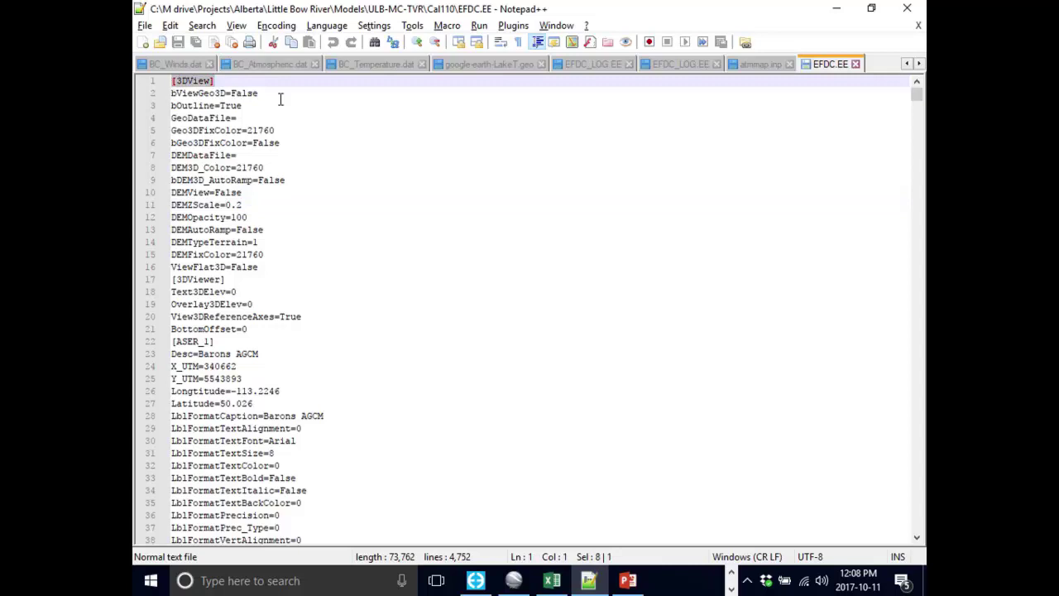
left_click(305, 95)
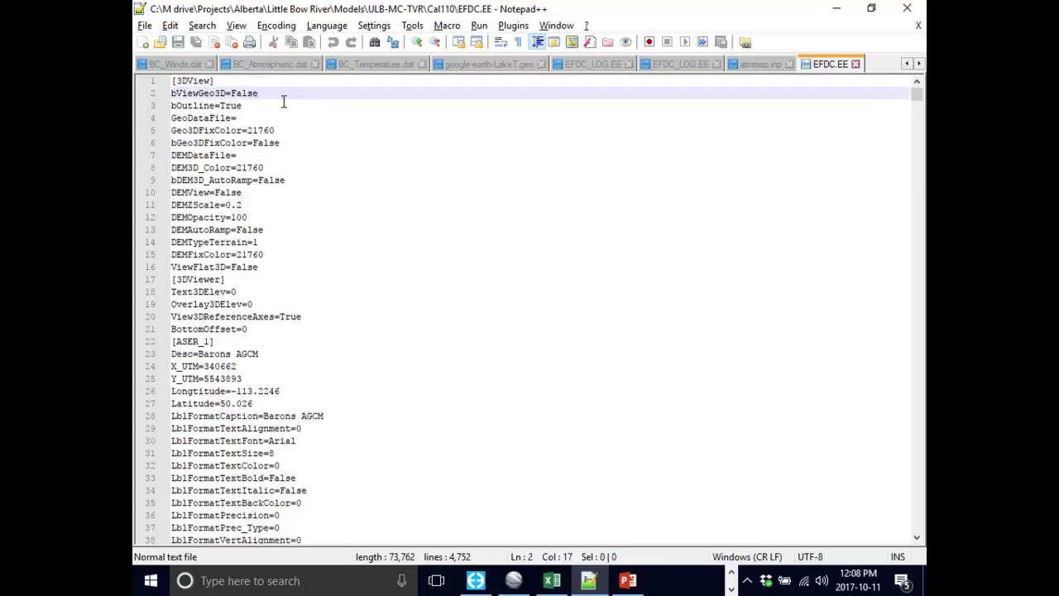
left_click(252, 329)
left_click_drag(252, 329, 171, 92)
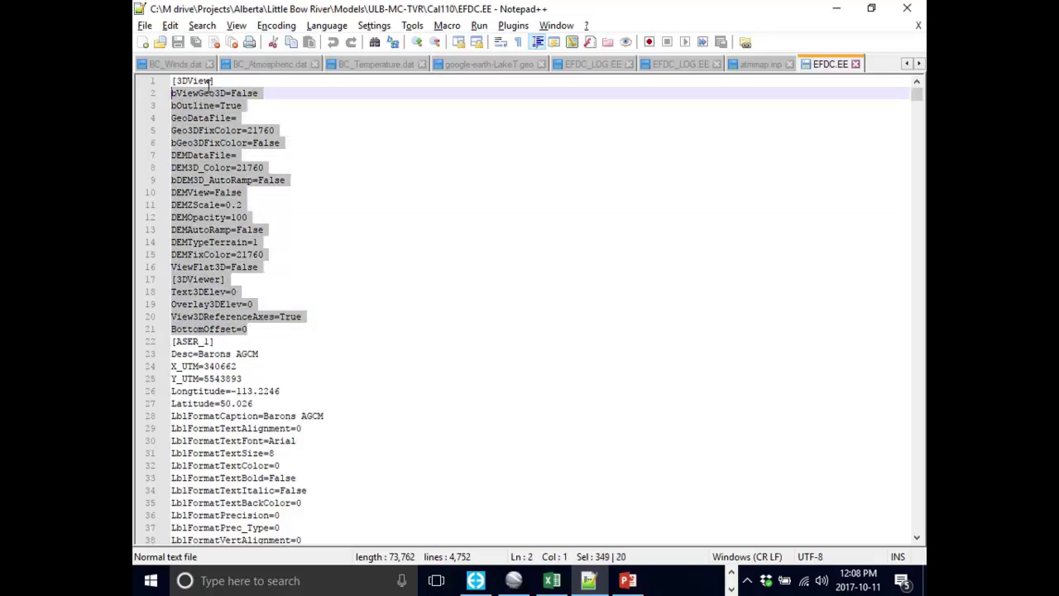
Examine the [ASER_1] station's description, coordinates, label and symbol format settings in EFDC.EE, and minimize the editor
left_click(224, 341)
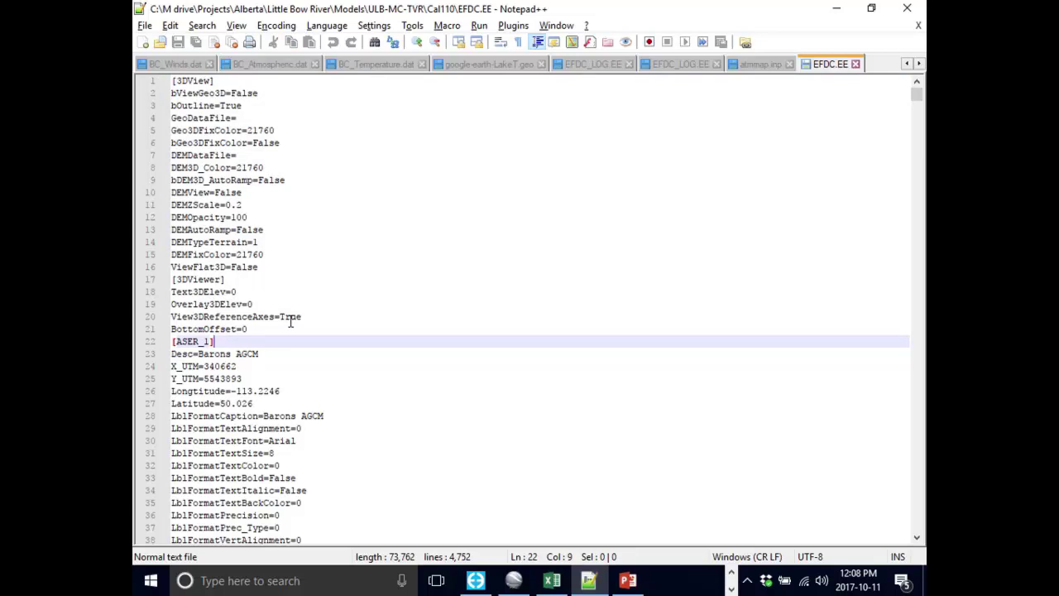
scroll(290, 321, "down", 3)
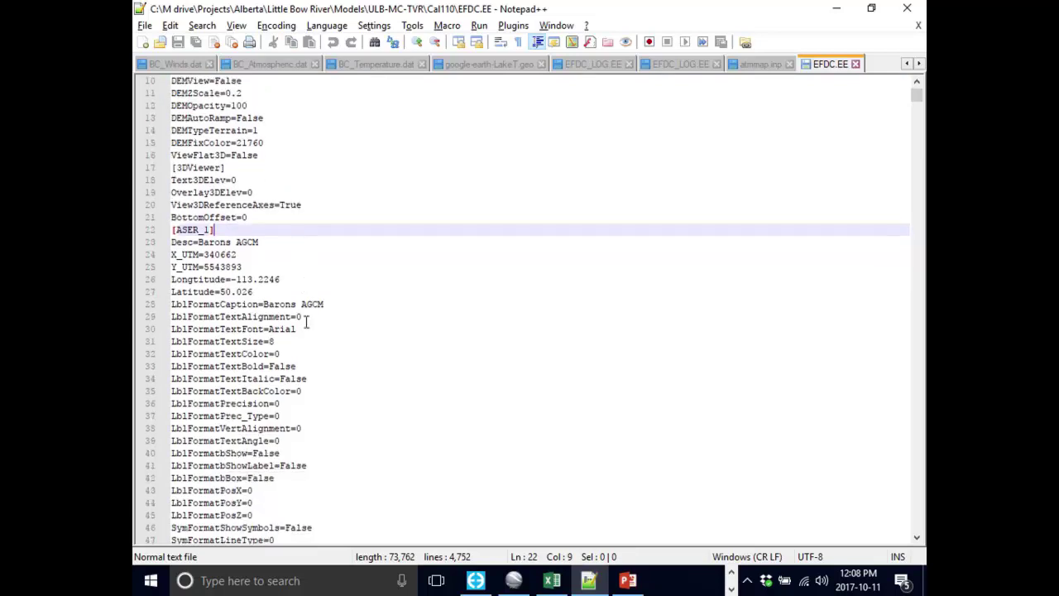
left_click(173, 242)
scroll(273, 258, "down", 7)
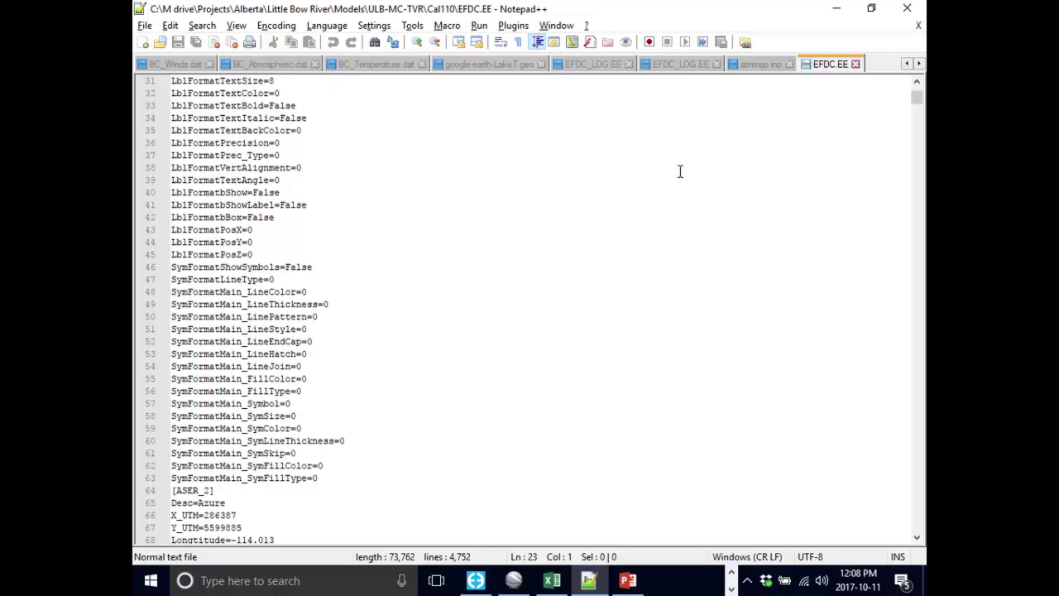
left_click(614, 204)
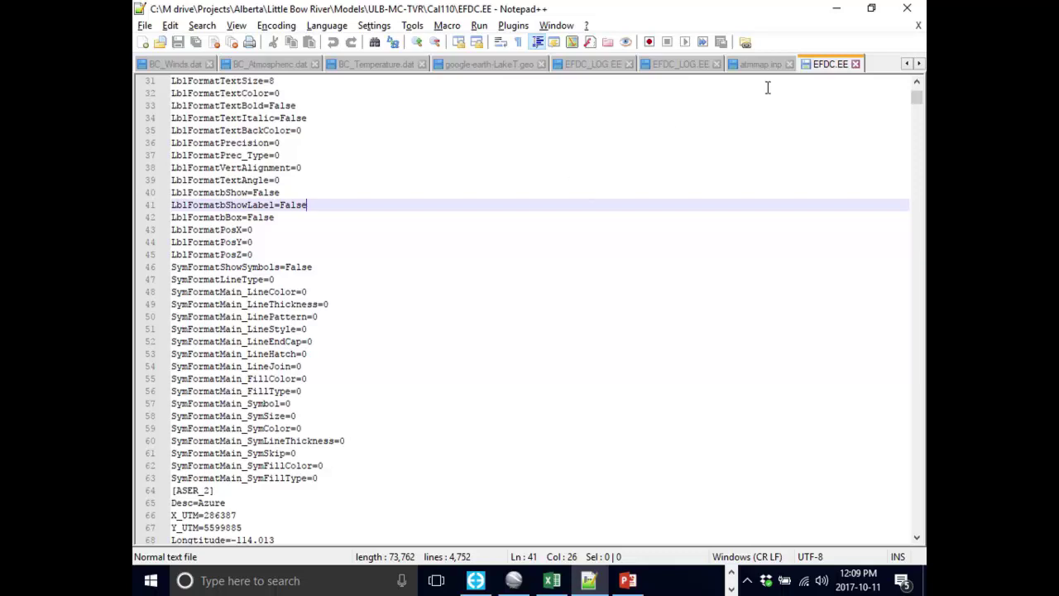
left_click(835, 8)
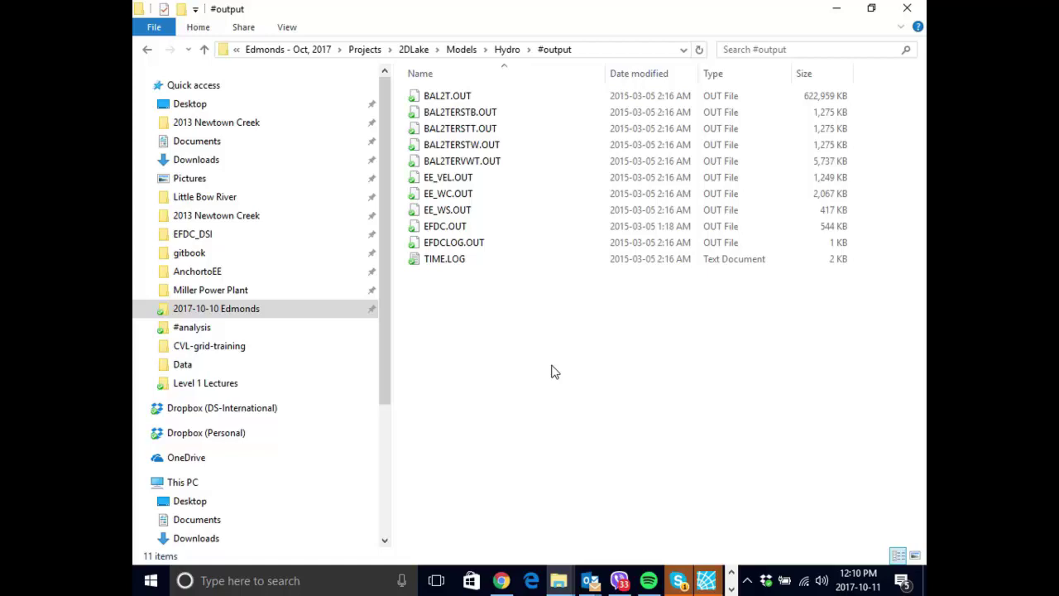
Select EE_VEL.OUT in the Hydro model's #output folder
left_click(492, 178)
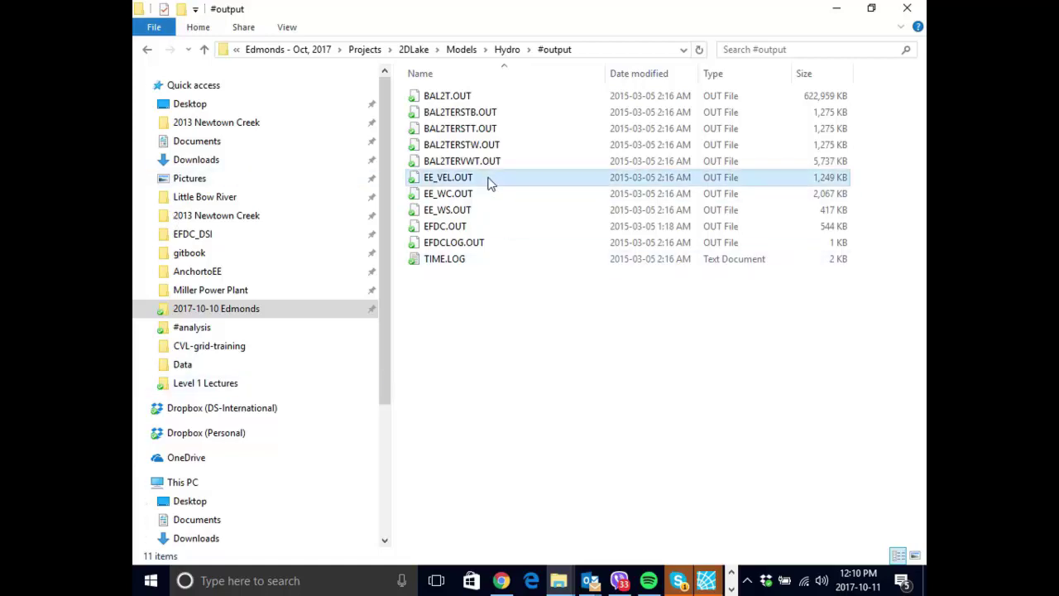